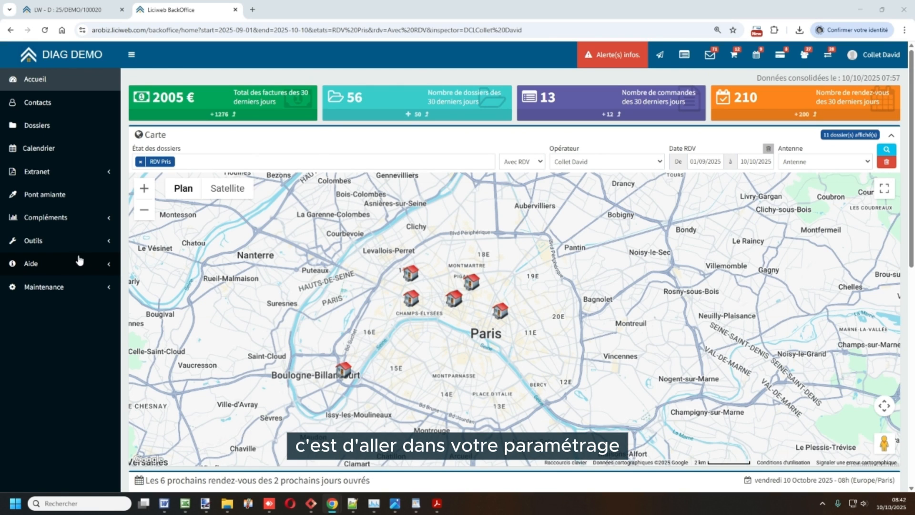
Open the extranet's unpaid-dossier management settings (Gestion impayés) in the software parameters
{"action": "left_click", "coordinate": [69, 244]}
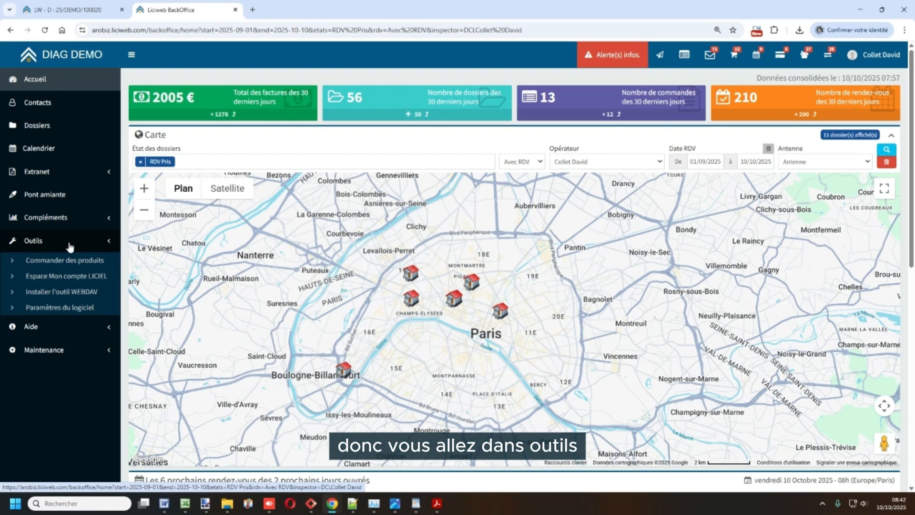
{"action": "left_click", "coordinate": [64, 308]}
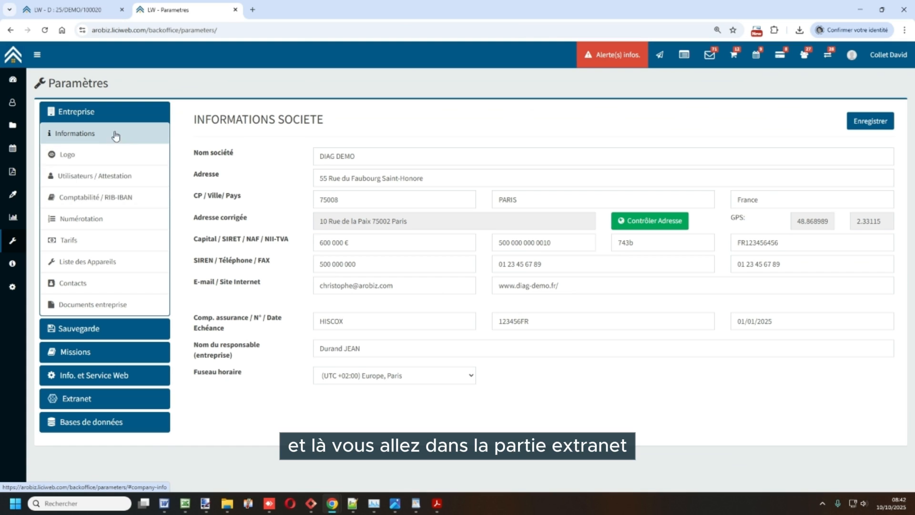
{"action": "left_click", "coordinate": [94, 401]}
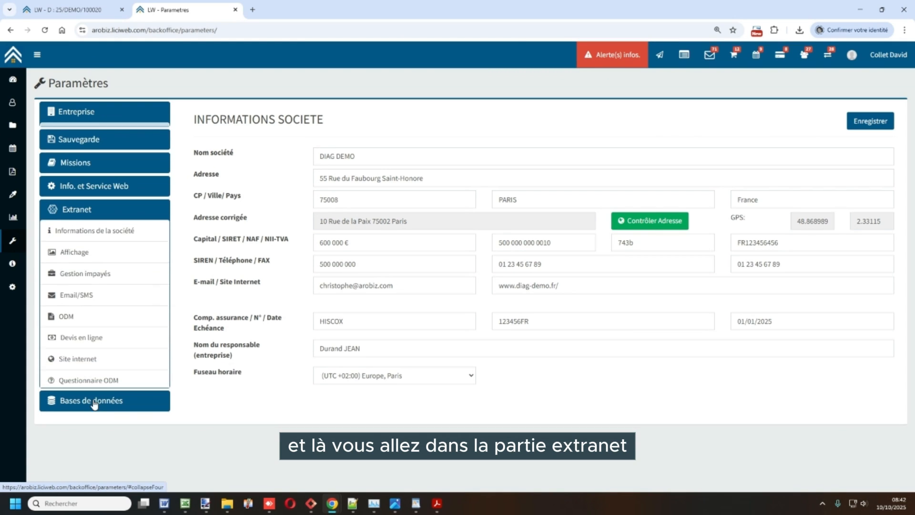
{"action": "left_click", "coordinate": [105, 276]}
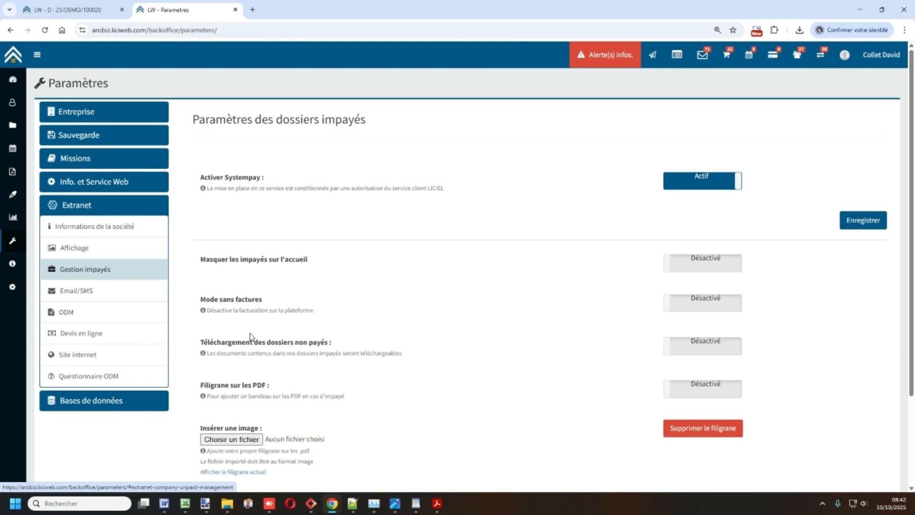
Examine the options for downloading unpaid dossiers and adding a watermark to PDFs
{"action": "scroll", "coordinate": [227, 296], "scroll_direction": "down", "scroll_amount": 2}
{"action": "left_click_drag", "start_coordinate": [204, 253], "coordinate": [353, 305]}
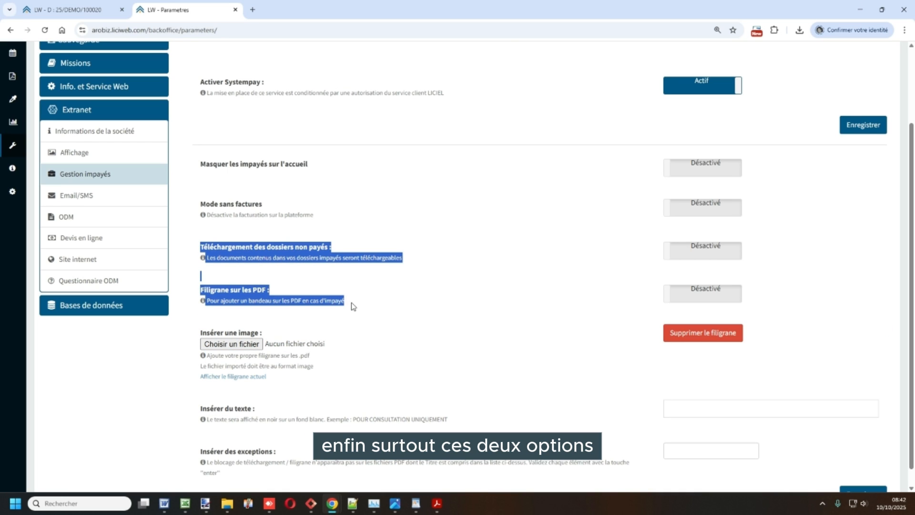
{"action": "left_click", "coordinate": [268, 265]}
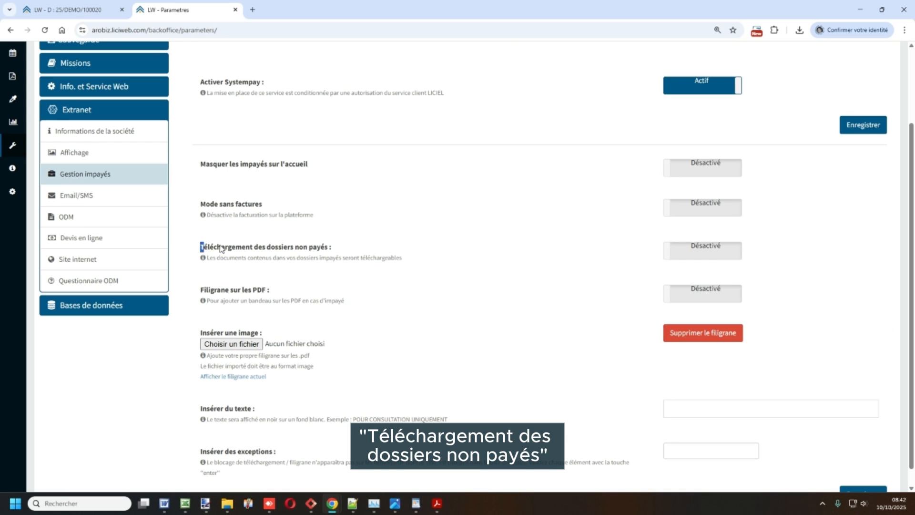
{"action": "left_click_drag", "start_coordinate": [201, 246], "coordinate": [332, 249]}
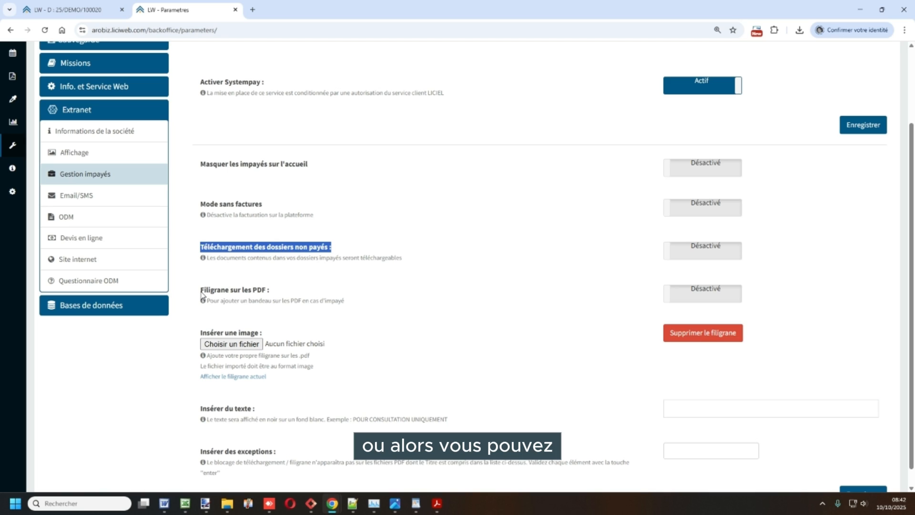
{"action": "left_click_drag", "start_coordinate": [200, 290], "coordinate": [279, 294]}
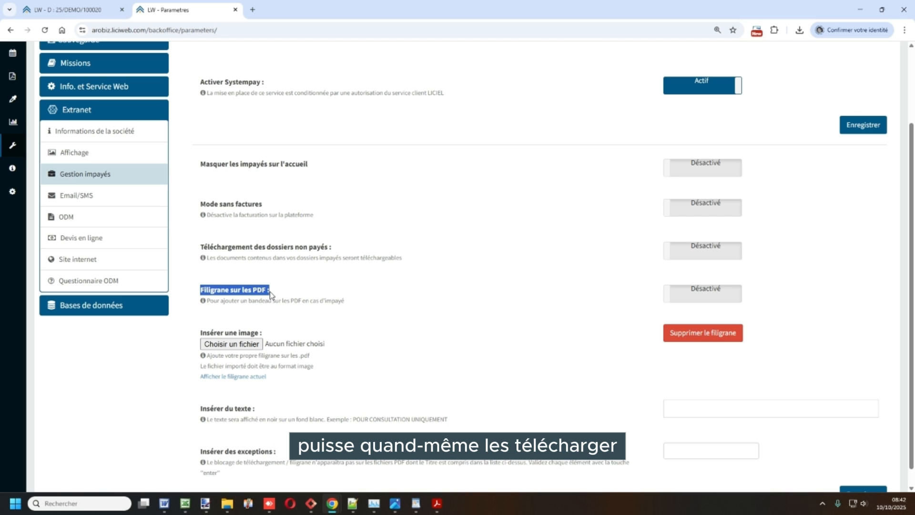
{"action": "left_click", "coordinate": [271, 294]}
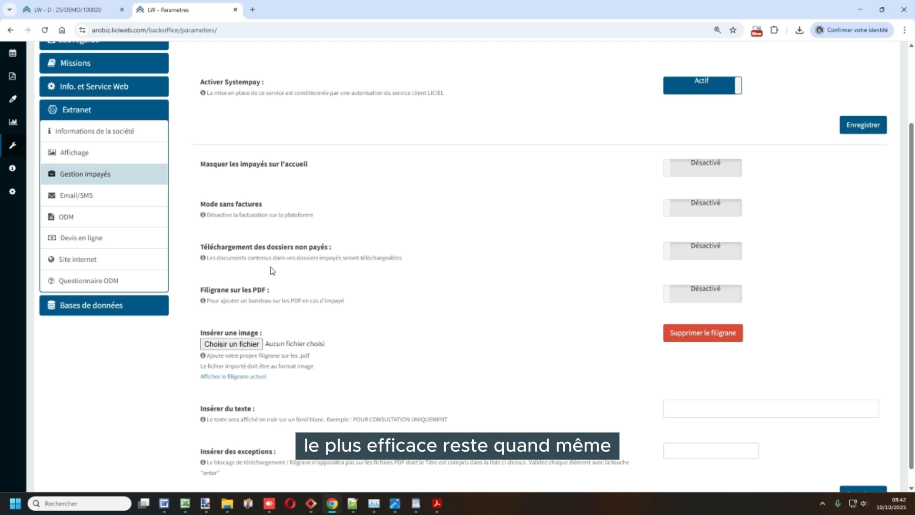
{"action": "left_click_drag", "start_coordinate": [201, 245], "coordinate": [407, 265]}
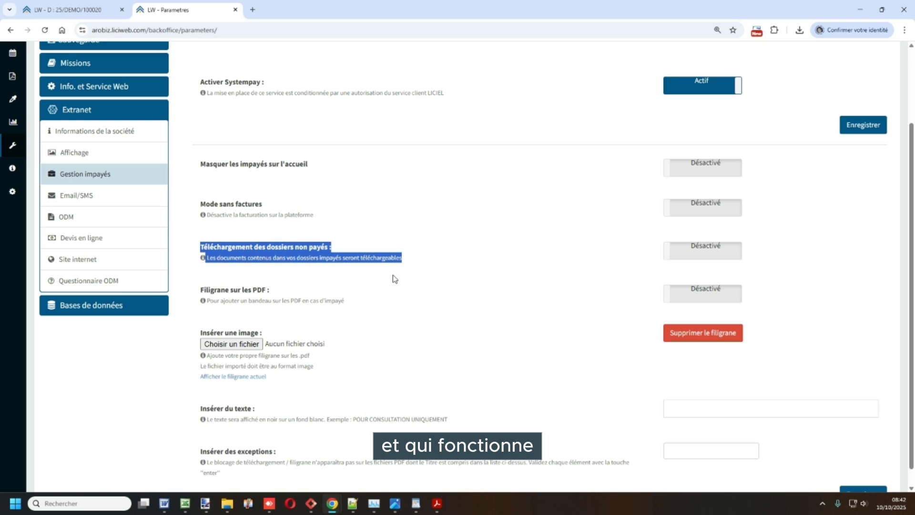
{"action": "left_click", "coordinate": [400, 274]}
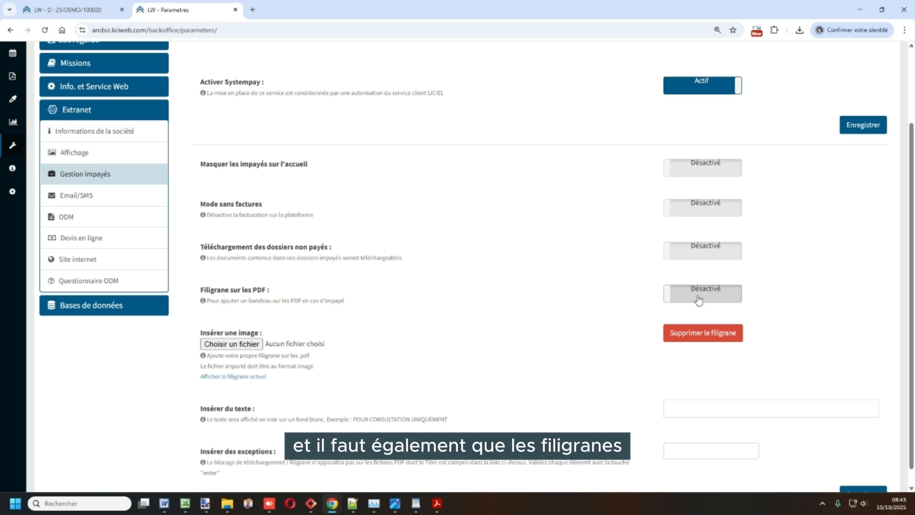
Save the extranet's unpaid-dossier settings
{"action": "scroll", "coordinate": [506, 328], "scroll_direction": "down", "scroll_amount": 1}
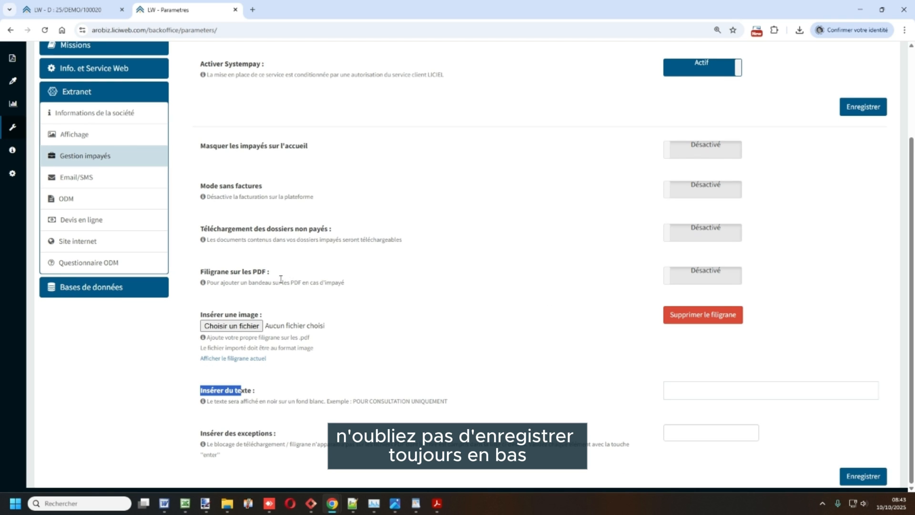
{"action": "scroll", "coordinate": [397, 319], "scroll_direction": "up", "scroll_amount": 1}
{"action": "scroll", "coordinate": [572, 381], "scroll_direction": "down", "scroll_amount": 1}
{"action": "left_click", "coordinate": [862, 476]}
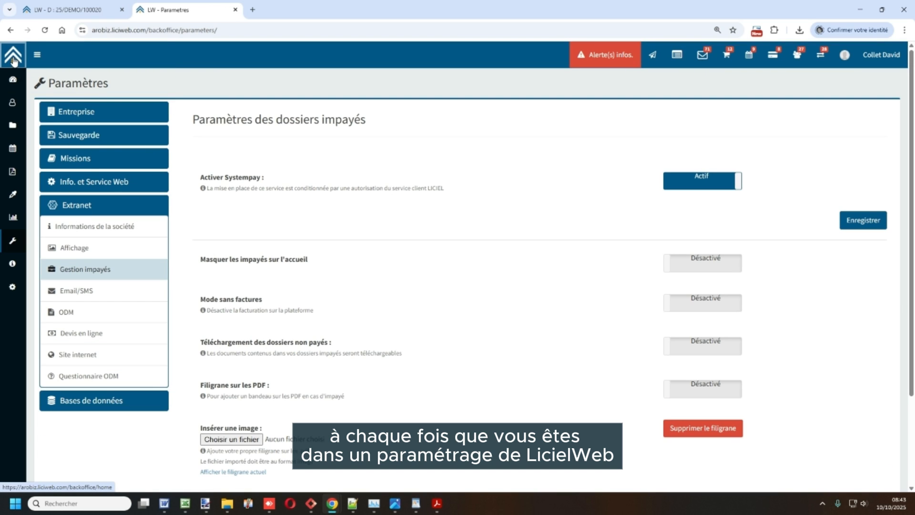
Send the invoice PDF and Dossier_DDT.pdf from the open dossier's files to the extranet
{"action": "left_click", "coordinate": [67, 10]}
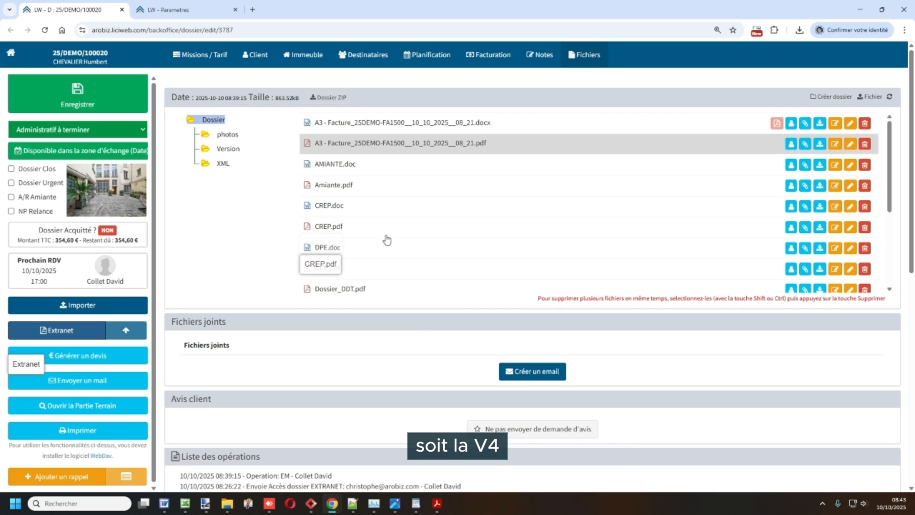
{"action": "left_click", "coordinate": [381, 288]}
{"action": "scroll", "coordinate": [368, 285], "scroll_direction": "down", "scroll_amount": 1}
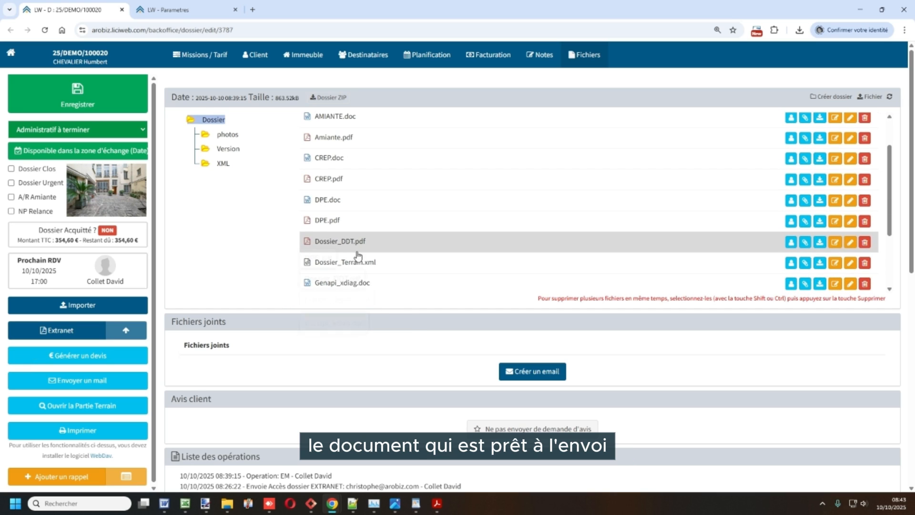
{"action": "scroll", "coordinate": [356, 246], "scroll_direction": "up", "scroll_amount": 1}
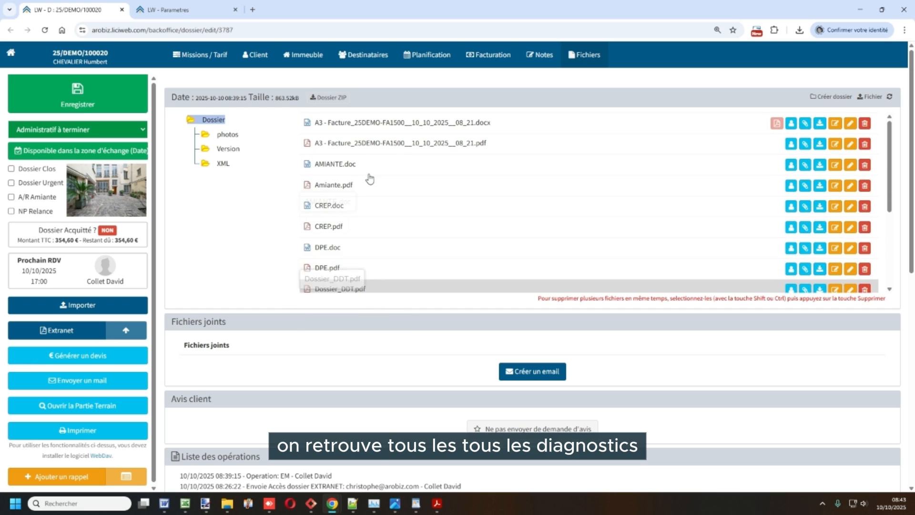
{"action": "scroll", "coordinate": [356, 243], "scroll_direction": "down", "scroll_amount": 2}
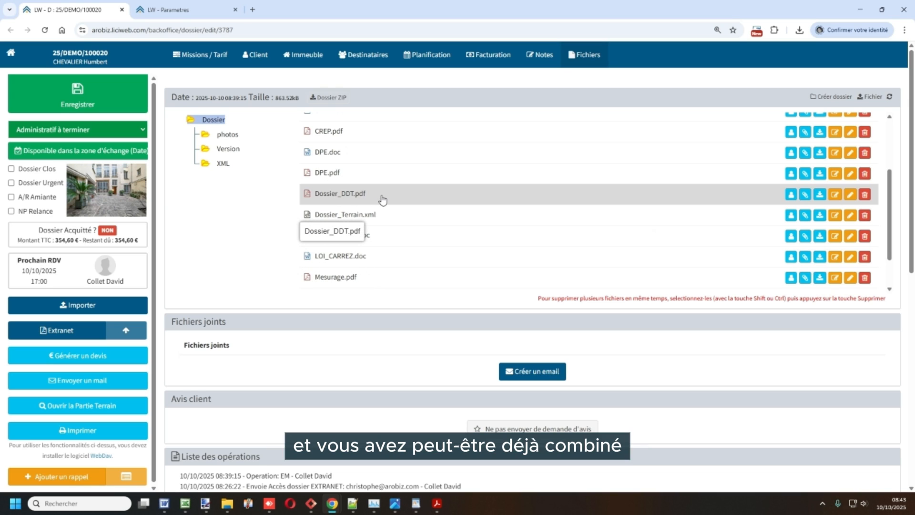
{"action": "scroll", "coordinate": [382, 198], "scroll_direction": "up", "scroll_amount": 2}
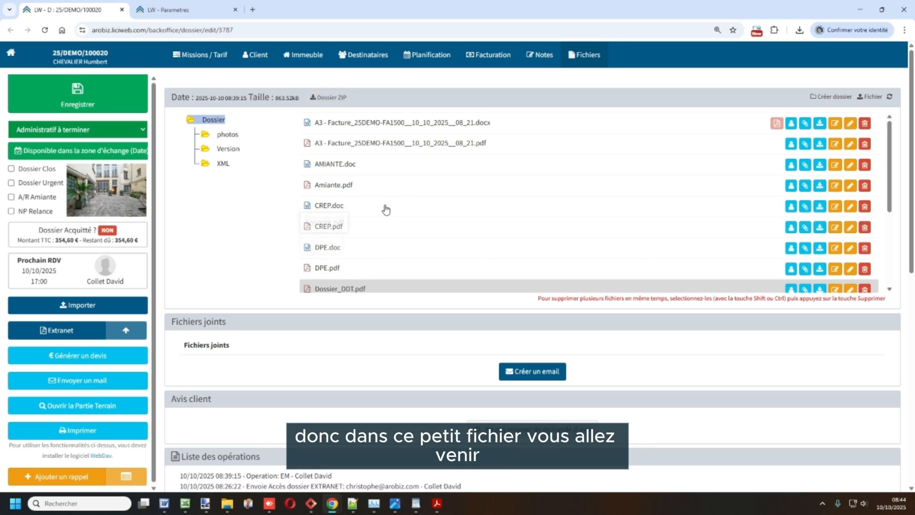
{"action": "left_click", "coordinate": [716, 149]}
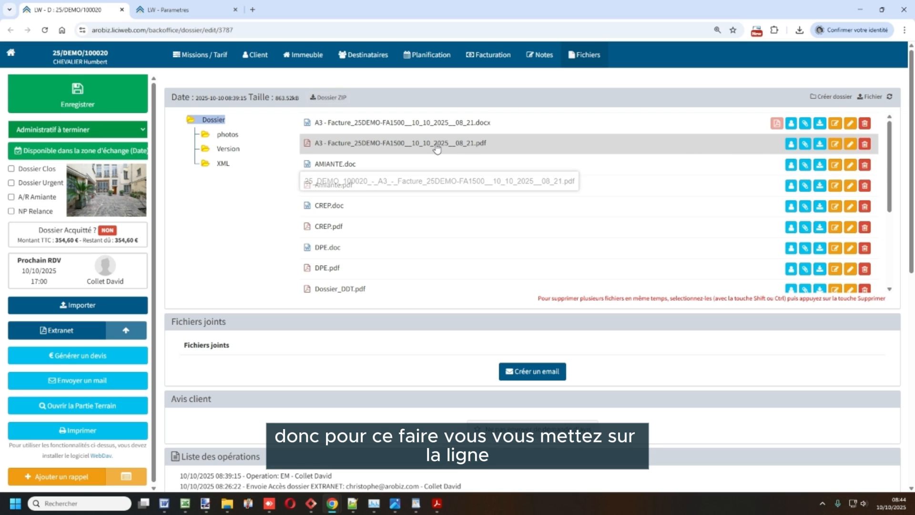
{"action": "left_click", "coordinate": [791, 145]}
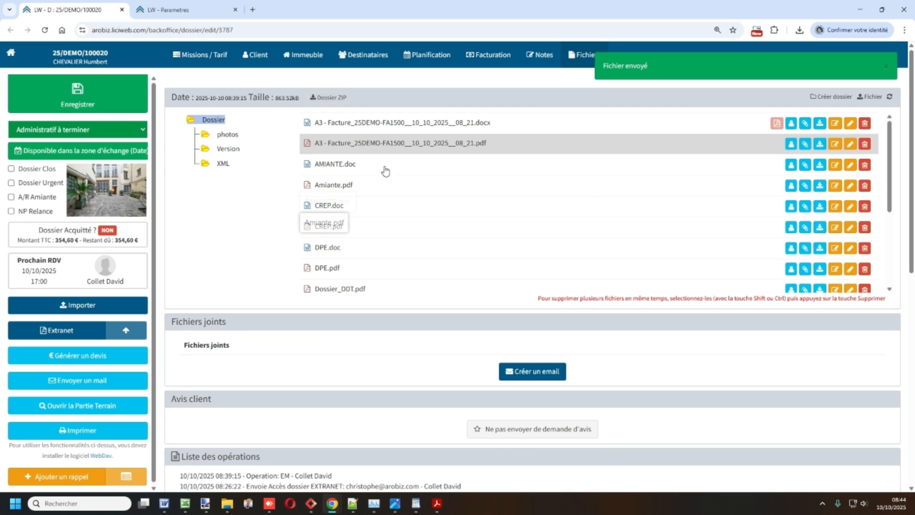
{"action": "scroll", "coordinate": [344, 246], "scroll_direction": "down", "scroll_amount": 1}
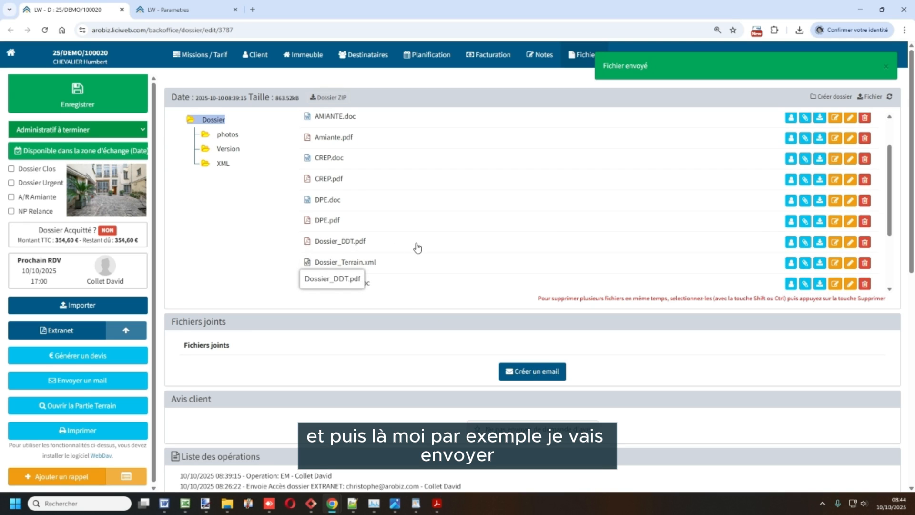
{"action": "left_click", "coordinate": [791, 244]}
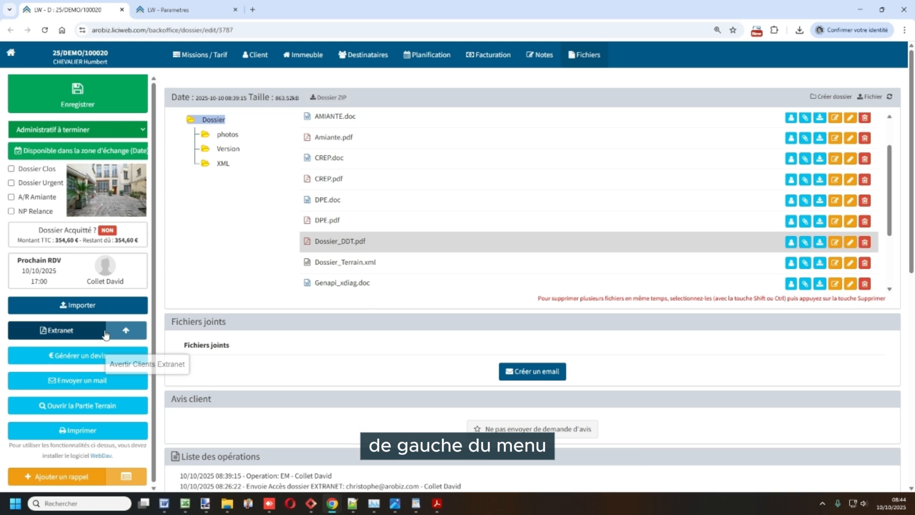
Send an extranet access email for the dossier with only the Apporteur contact selected
{"action": "left_click", "coordinate": [125, 333]}
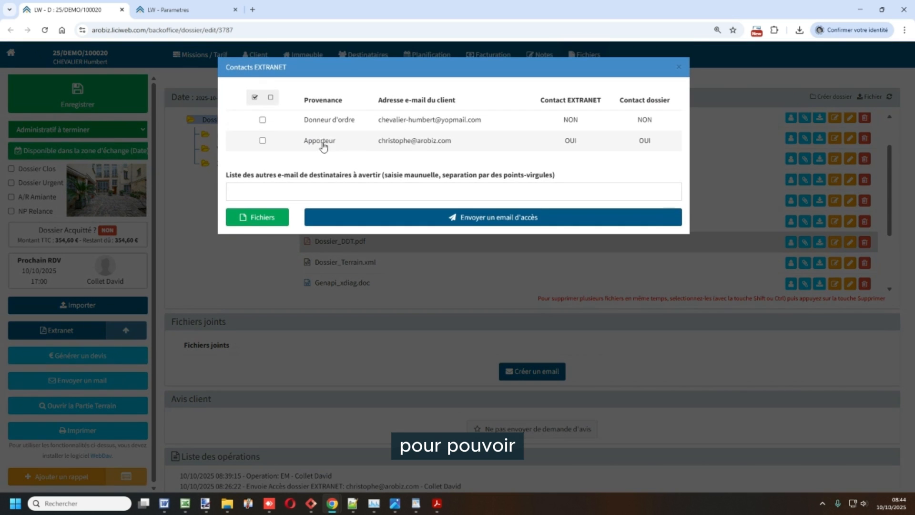
{"action": "left_click", "coordinate": [262, 121]}
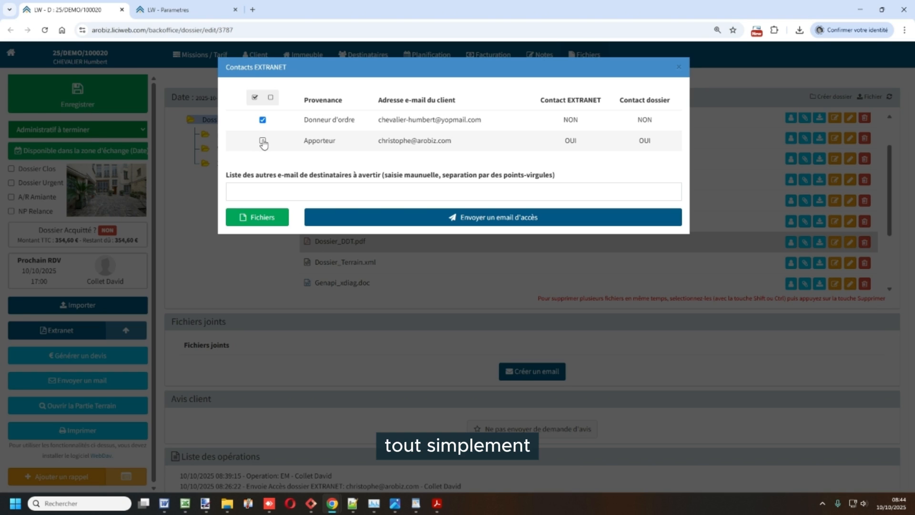
{"action": "left_click", "coordinate": [263, 141]}
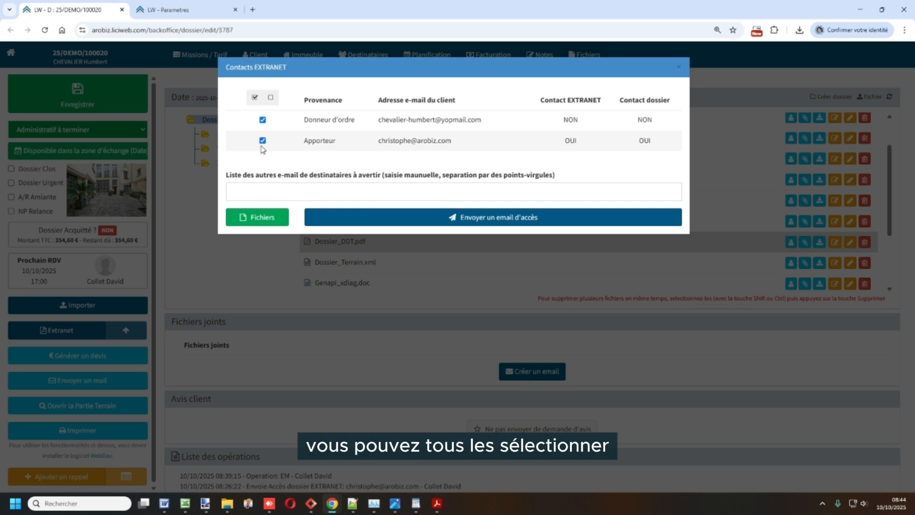
{"action": "left_click", "coordinate": [263, 120]}
{"action": "left_click", "coordinate": [452, 227]}
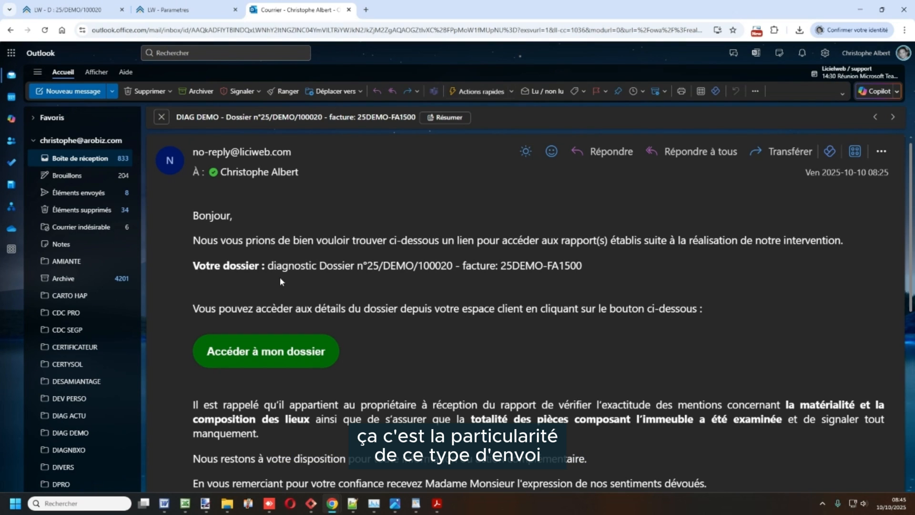
Open the "Accéder à mon dossier" link from the received Outlook email in a private browsing window
{"action": "scroll", "coordinate": [248, 305], "scroll_direction": "down", "scroll_amount": 2}
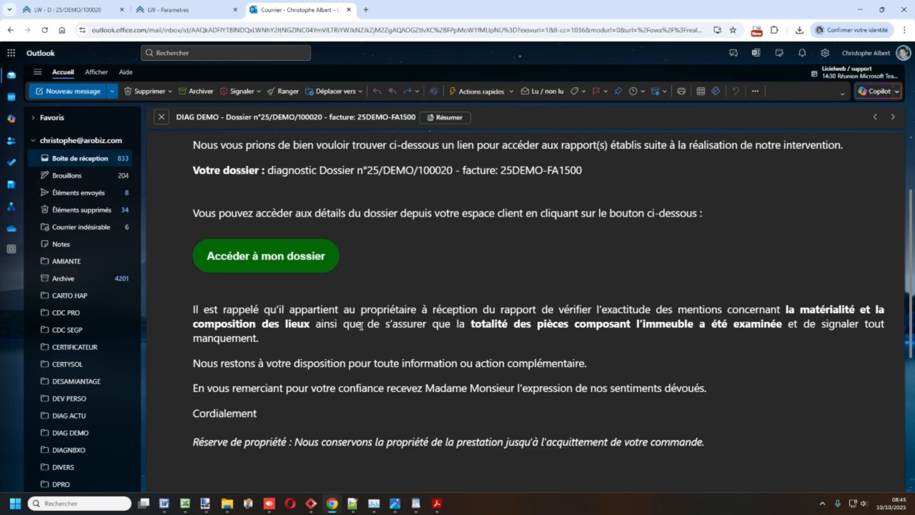
{"action": "right_click", "coordinate": [262, 261]}
{"action": "left_click", "coordinate": [320, 296]}
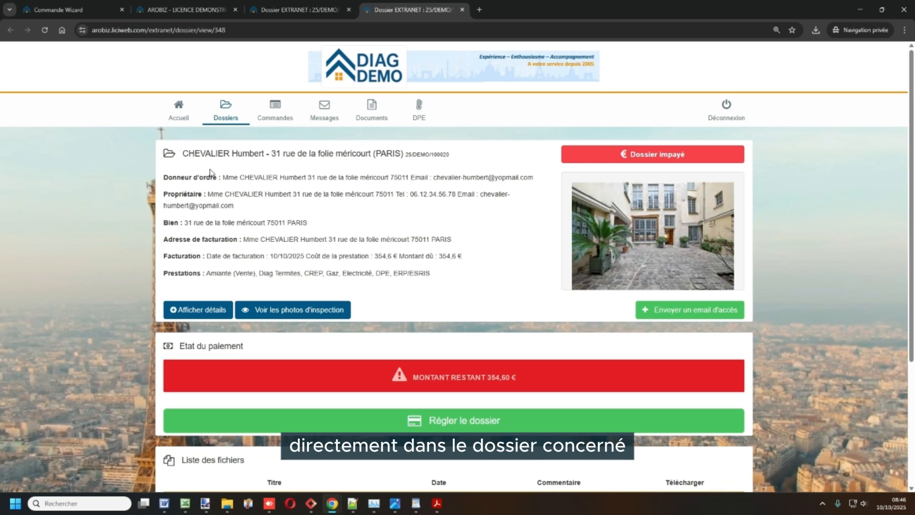
Review the client's dossier details, payment status and list of available files on the extranet page
{"action": "left_click_drag", "start_coordinate": [211, 174], "coordinate": [426, 275]}
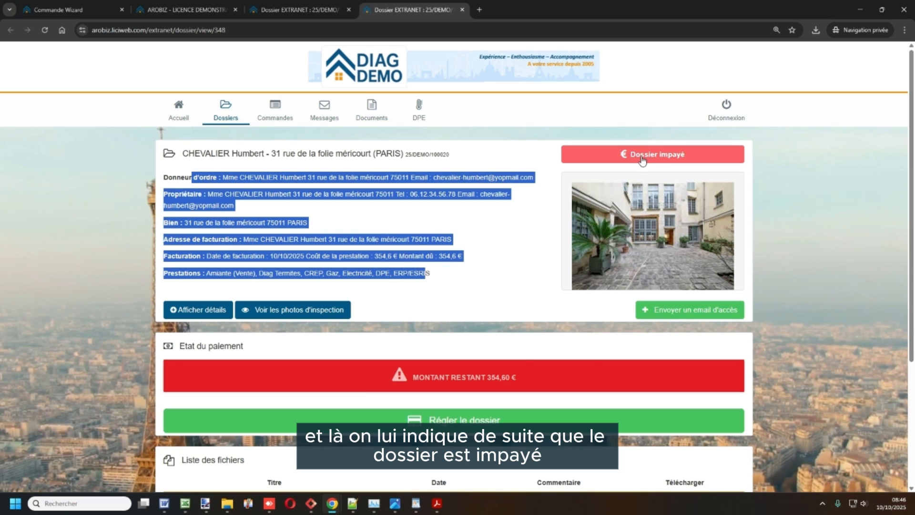
{"action": "left_click", "coordinate": [665, 144]}
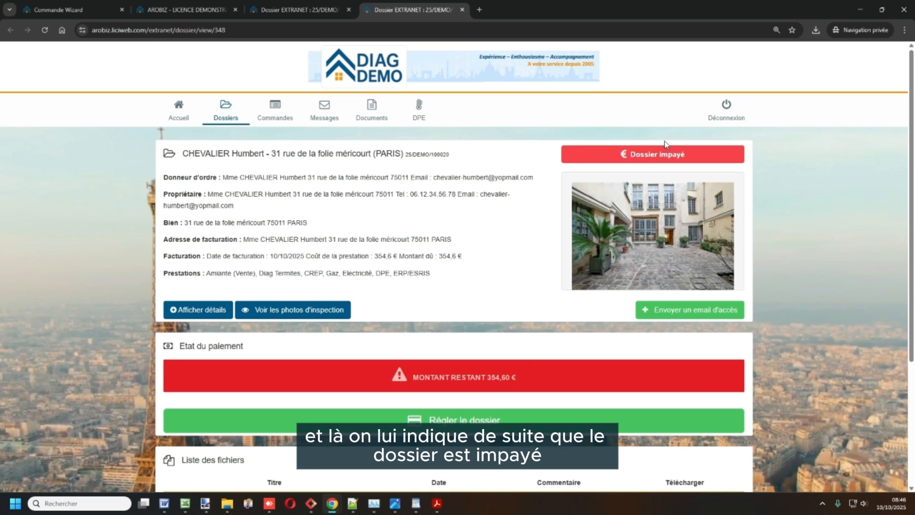
{"action": "scroll", "coordinate": [666, 144], "scroll_direction": "down", "scroll_amount": 3}
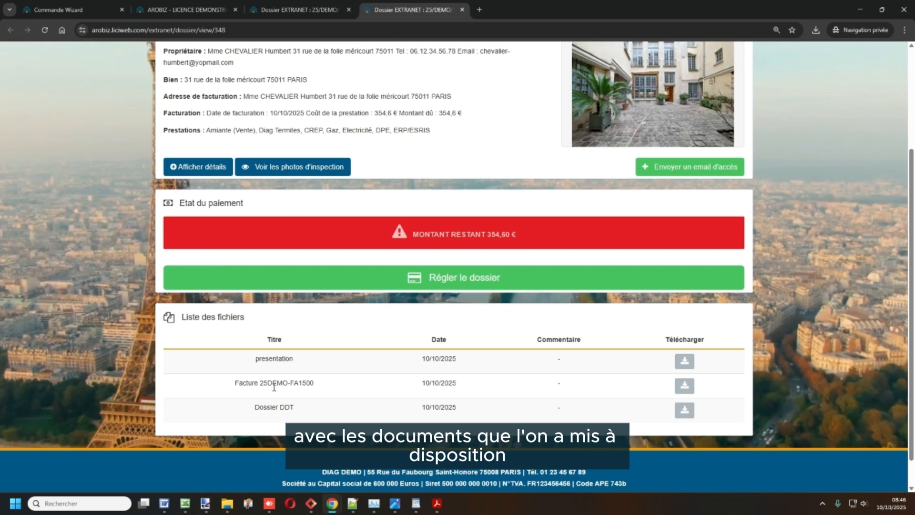
{"action": "left_click_drag", "start_coordinate": [243, 384], "coordinate": [302, 408]}
{"action": "left_click", "coordinate": [302, 408]}
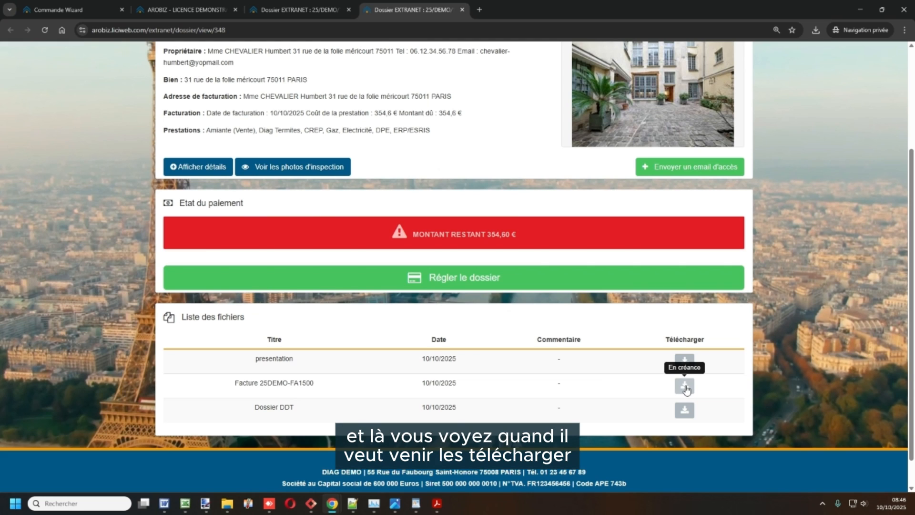
Try to download the Dossier DDT and invoice files, and check the remaining amount due
{"action": "left_click", "coordinate": [684, 410]}
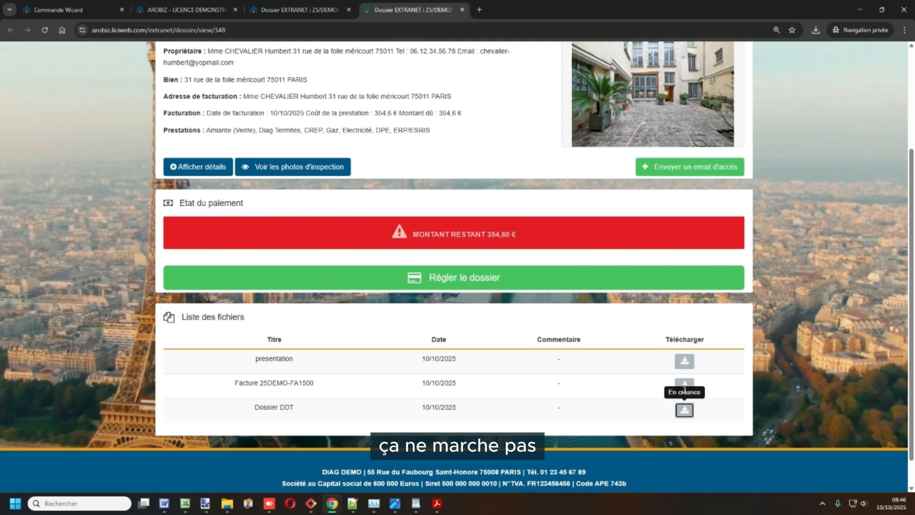
{"action": "left_click", "coordinate": [685, 384]}
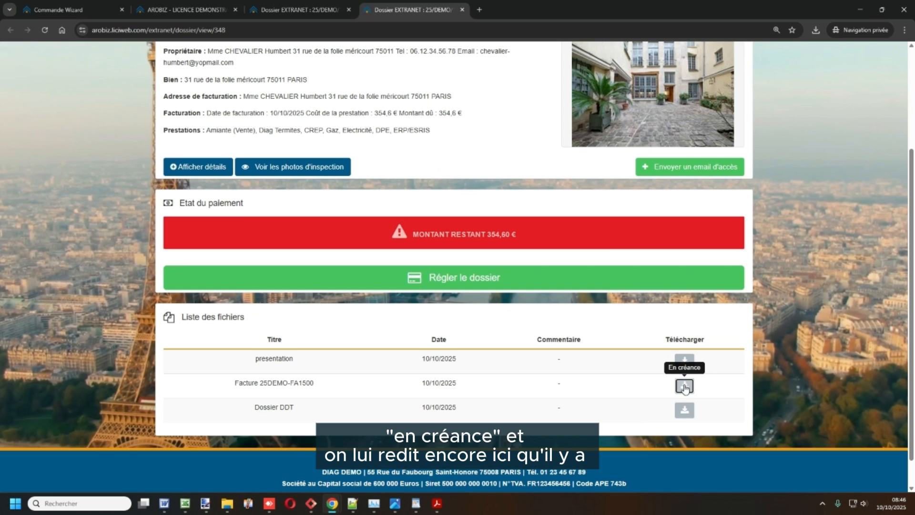
{"action": "left_click_drag", "start_coordinate": [509, 238], "coordinate": [410, 236]}
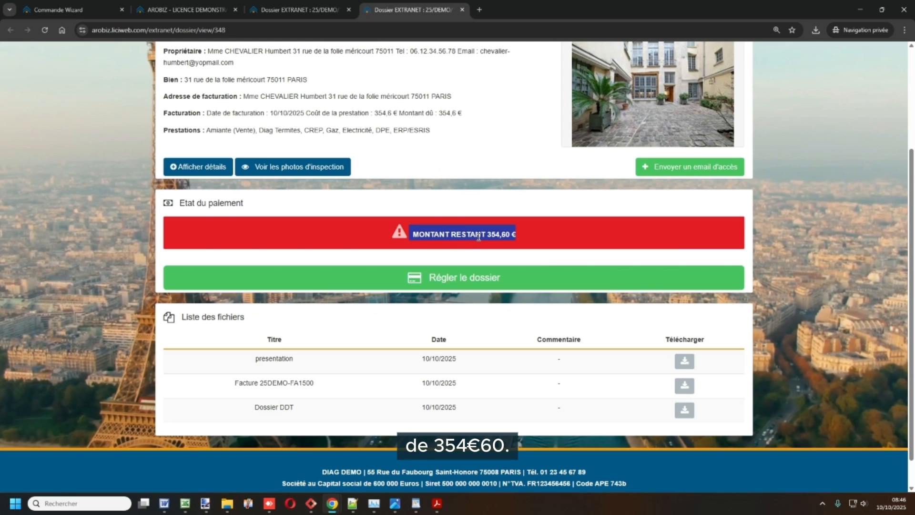
Pay the dossier online by CB, filling the card number and details from the test card for accepted 3DS2 payment without interaction and with fingerprinting
{"action": "left_click", "coordinate": [453, 284]}
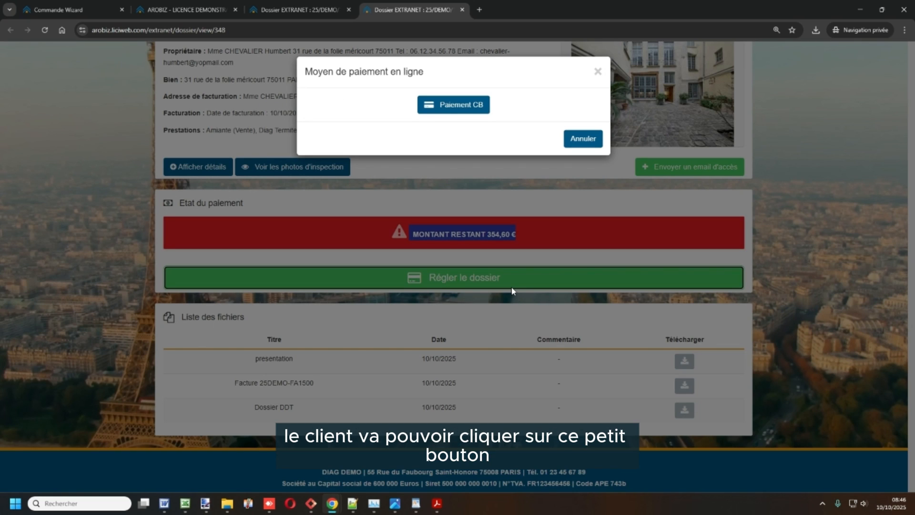
{"action": "left_click", "coordinate": [447, 105]}
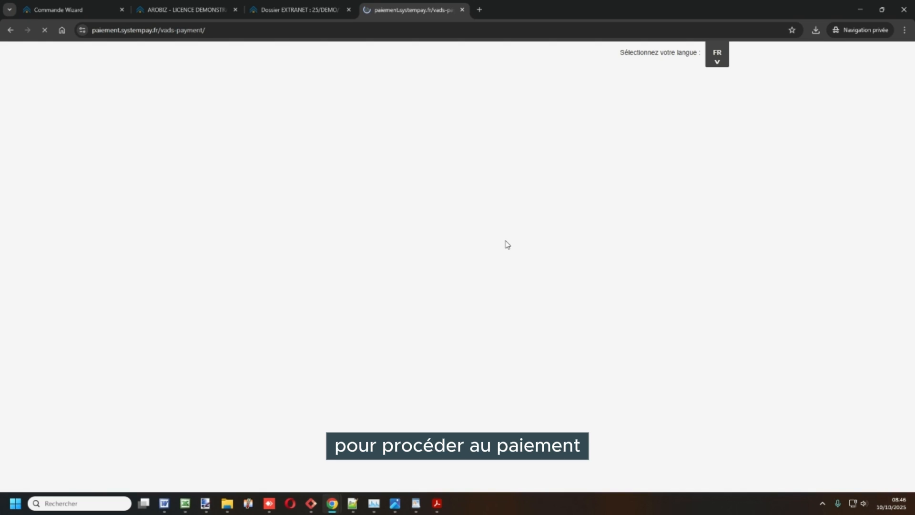
{"action": "scroll", "coordinate": [497, 367], "scroll_direction": "down", "scroll_amount": 2}
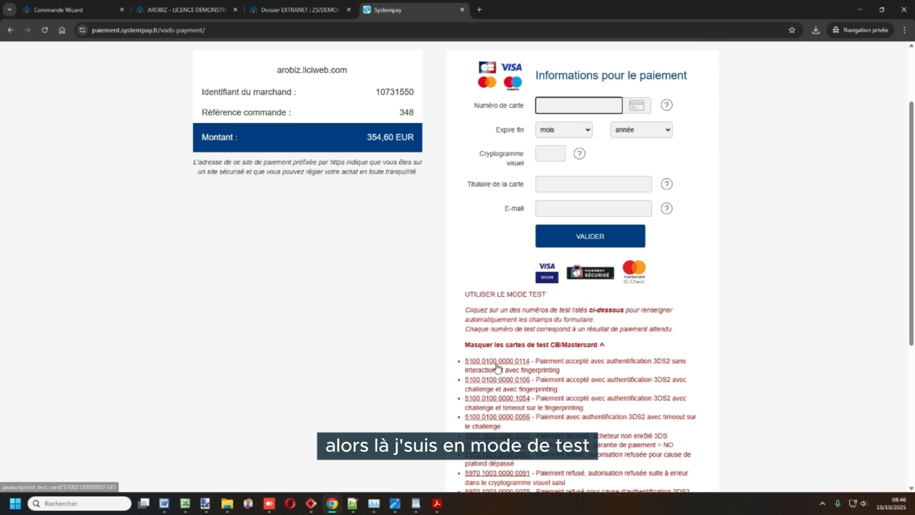
{"action": "left_click", "coordinate": [496, 362]}
{"action": "scroll", "coordinate": [587, 231], "scroll_direction": "up", "scroll_amount": 3}
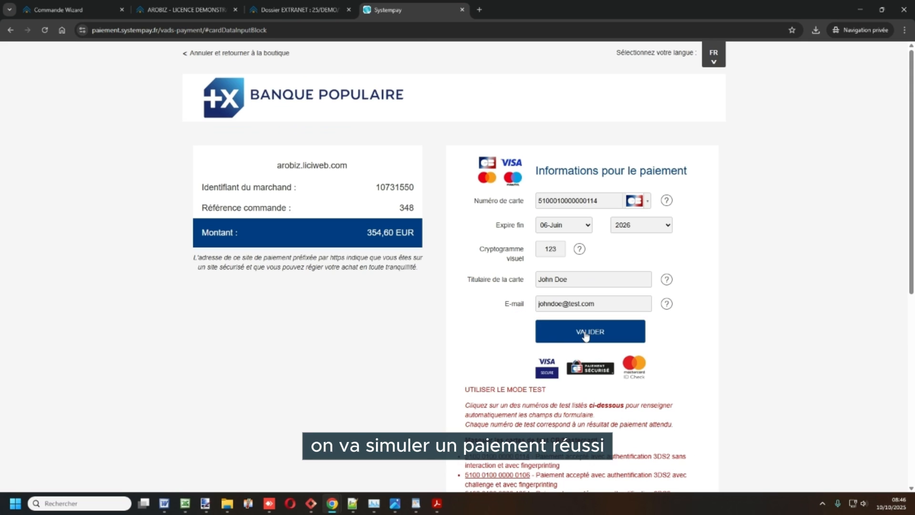
{"action": "left_click", "coordinate": [586, 335]}
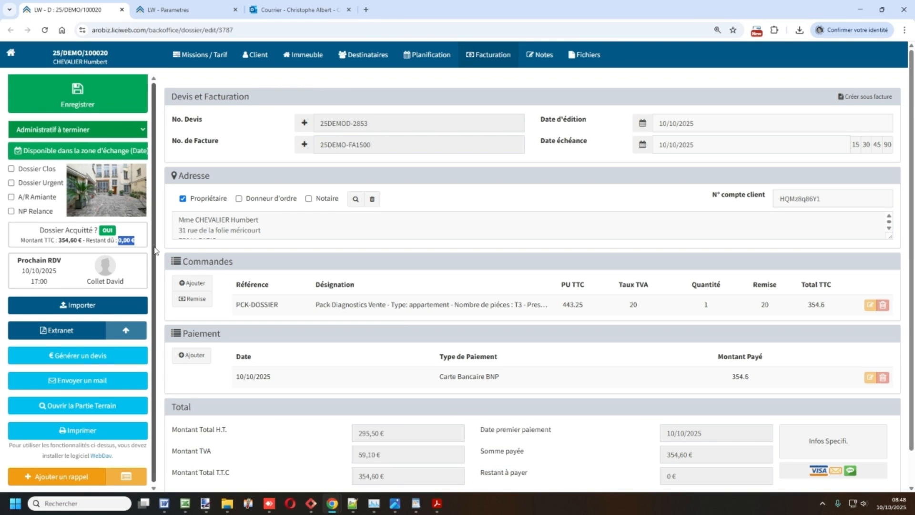
Check the dossier's "Dossier Acquitté" status and remaining amount due in the back office
{"action": "left_click", "coordinate": [116, 237]}
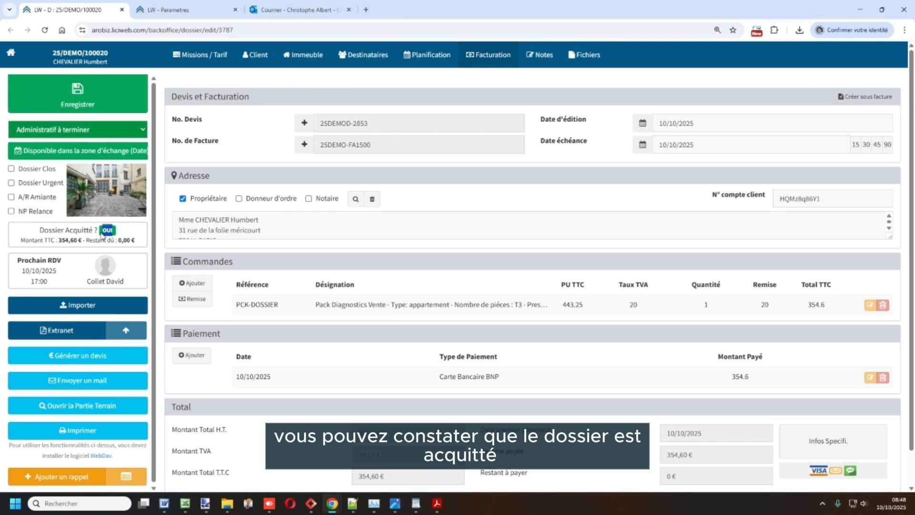
{"action": "left_click_drag", "start_coordinate": [135, 240], "coordinate": [118, 240]}
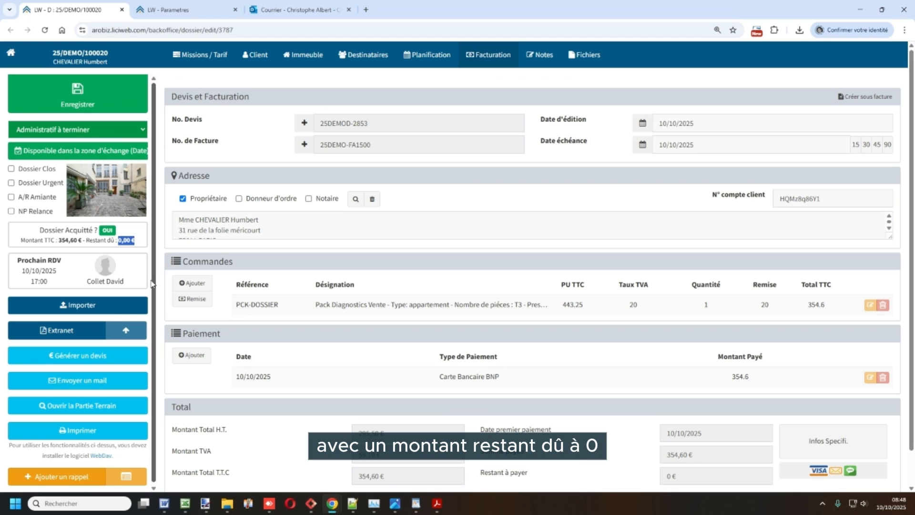